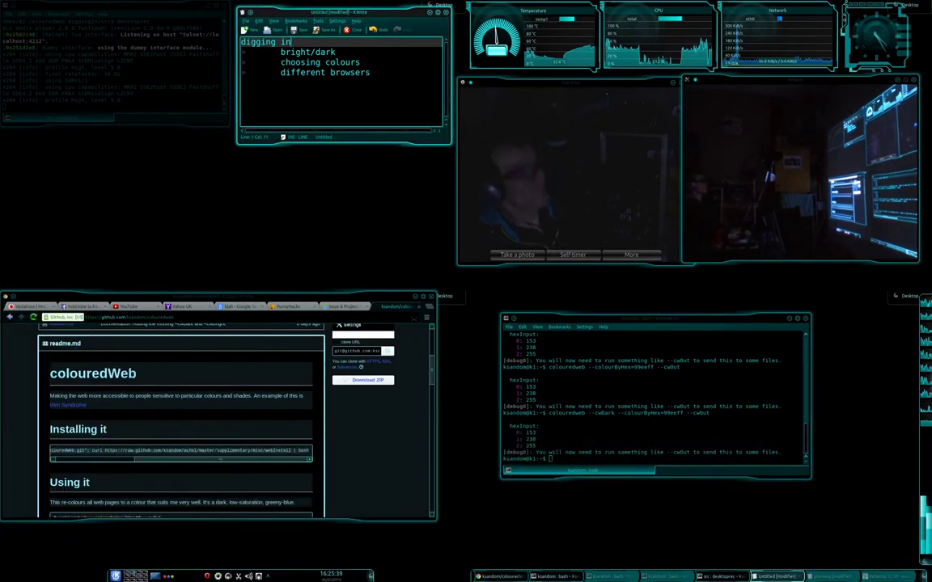
Step: Mark the bright/dark line in the notes and run colouredweb --cwBright --colourByHex=99eeff --cwOut in the terminal
{"action": "left_click", "coordinate": [336, 51]}
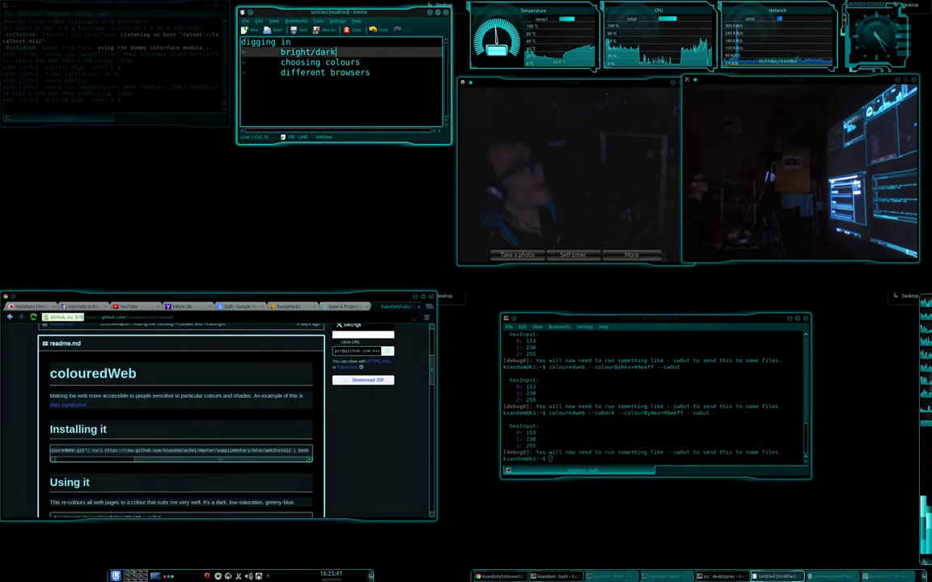
{"action": "left_click", "coordinate": [655, 405]}
{"action": "key", "text": "Up"}
{"action": "key", "text": "Up"}
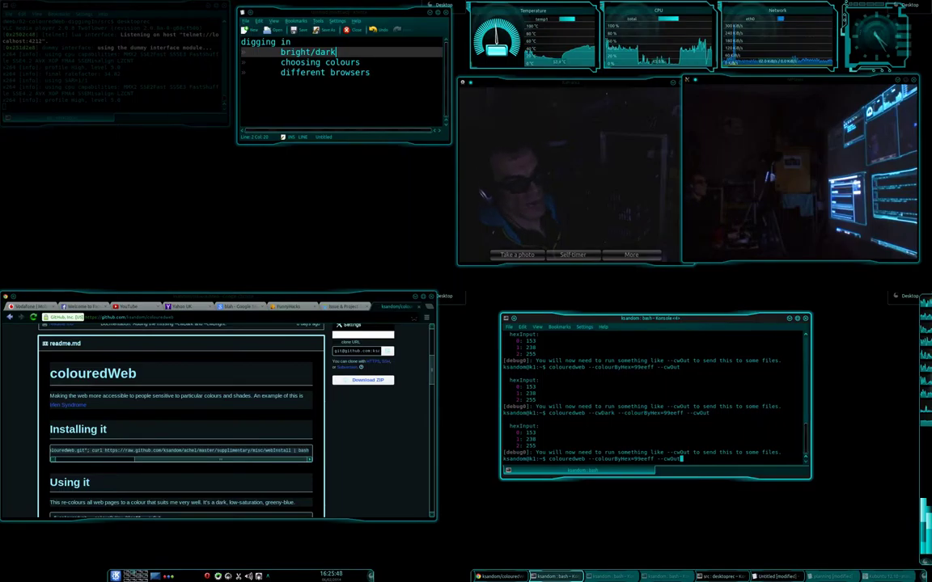
{"action": "double_click", "coordinate": [643, 458]}
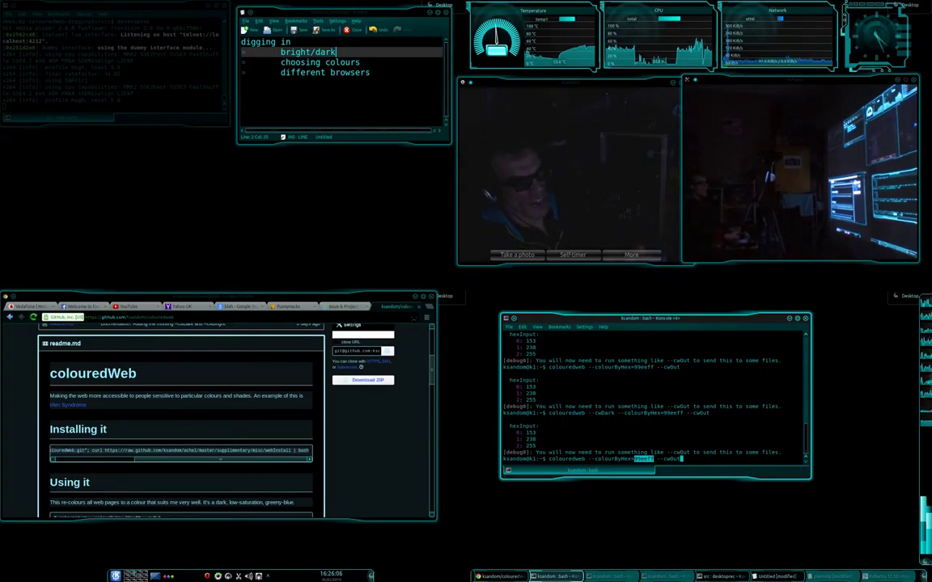
{"action": "key", "text": "Home"}
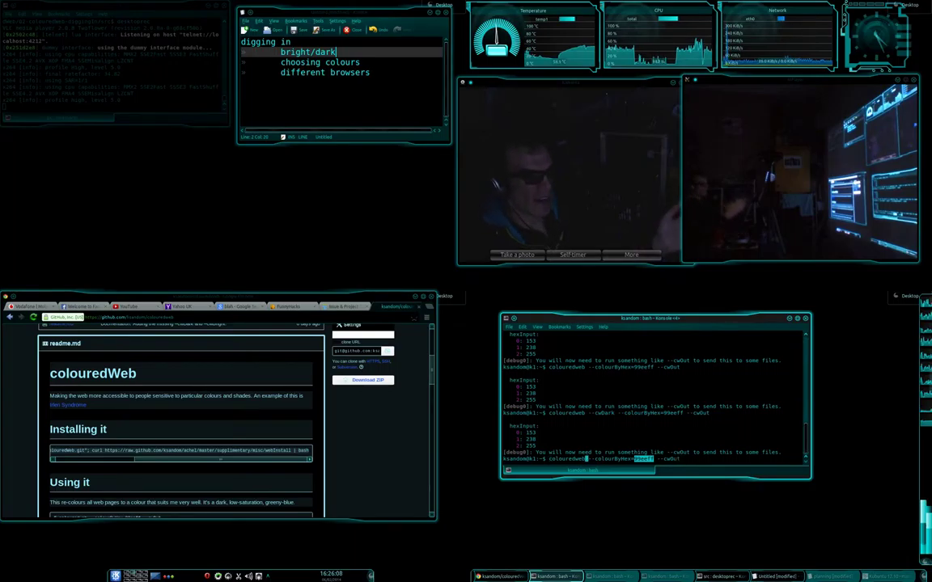
{"action": "key", "text": "ctrl+Right"}
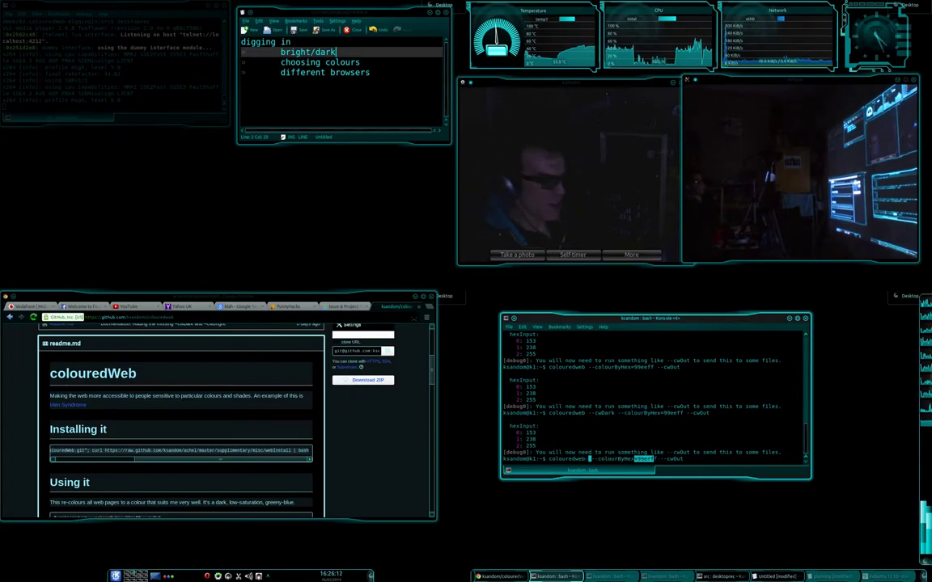
{"action": "type", "text": "--c"}
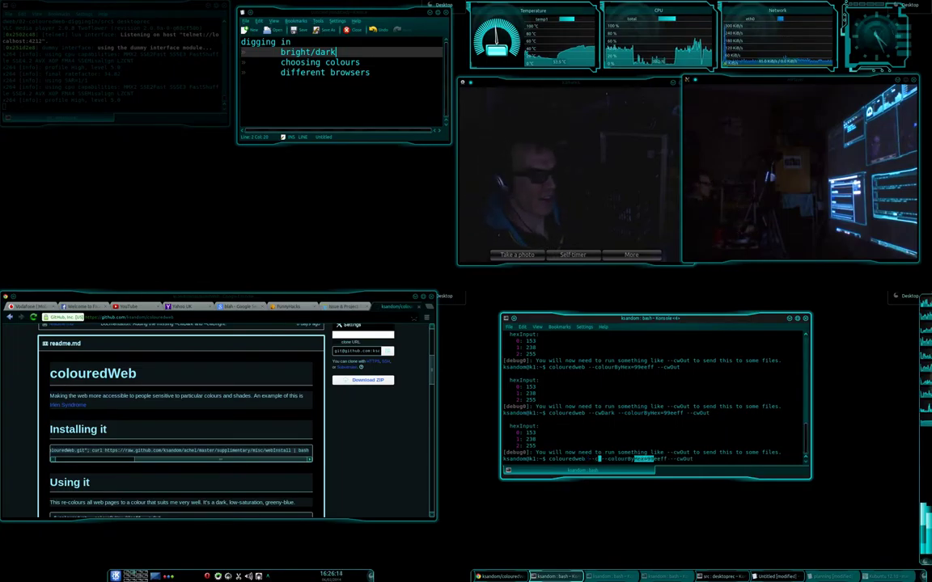
{"action": "type", "text": "wBright"}
{"action": "key", "text": "Return"}
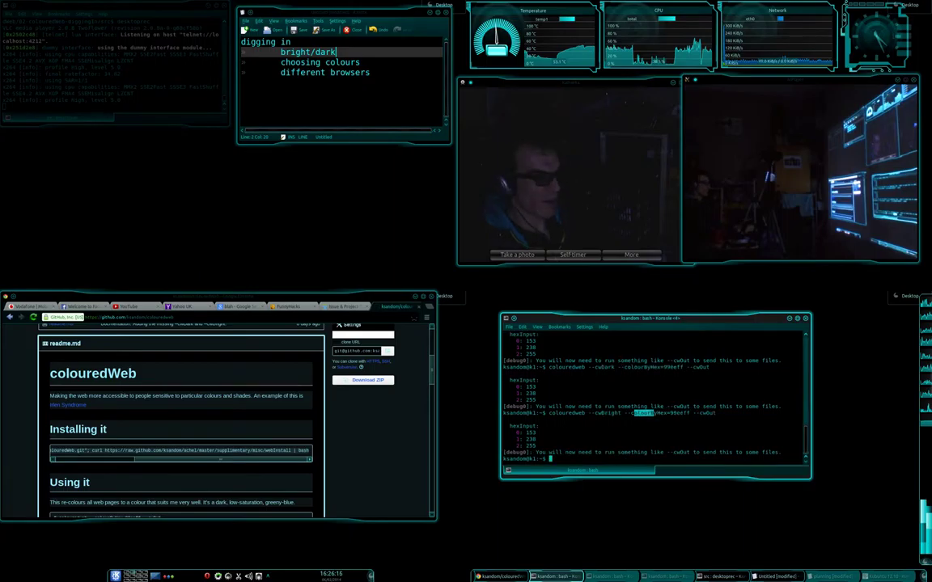
Step: Replace the bright option with --cwDark in the previous colouredweb command and run it with colour 99eeff
{"action": "key", "text": "Up"}
{"action": "key", "text": "ctrl+Right"}
{"action": "key", "text": "BackSpace"}
{"action": "key", "text": "BackSpace"}
{"action": "key", "text": "BackSpace"}
{"action": "key", "text": "BackSpace"}
{"action": "key", "text": "BackSpace"}
{"action": "key", "text": "BackSpace"}
{"action": "type", "text": "D"}
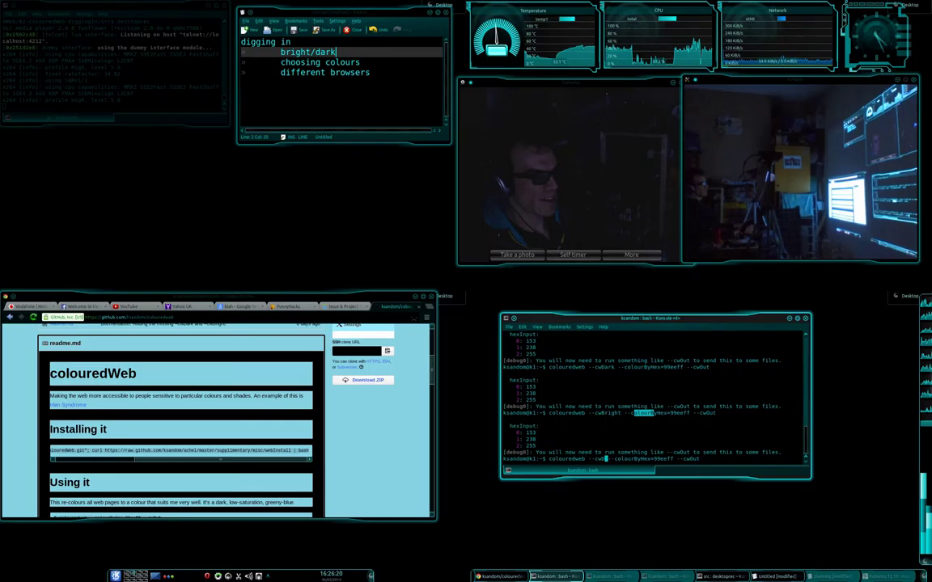
{"action": "type", "text": "Dark"}
{"action": "key", "text": "Return"}
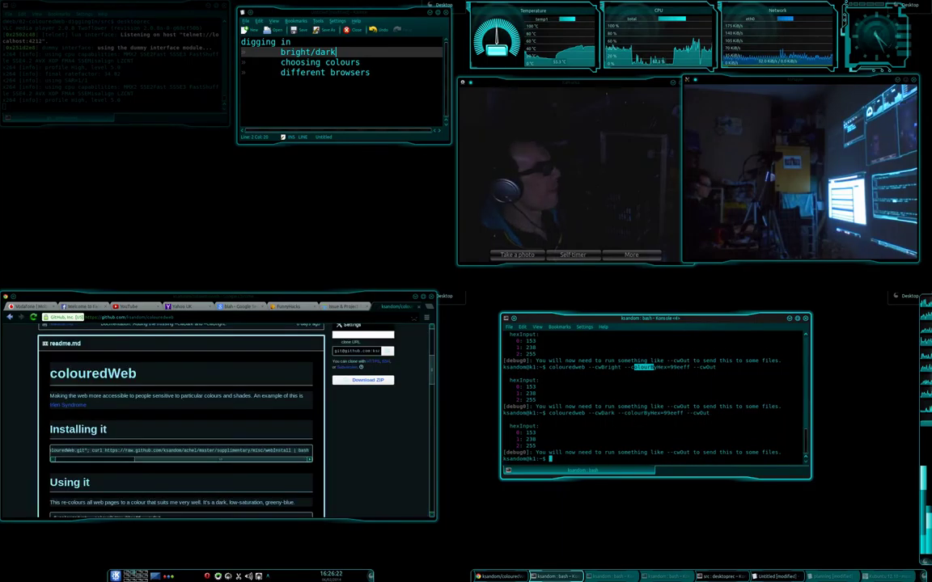
Step: Remove the --cwDark option from the previous command and run colouredweb with only --colourByHex=99eeff --cwOut
{"action": "key", "text": "Up"}
{"action": "key", "text": "ctrl+Left"}
{"action": "key", "text": "ctrl+Left"}
{"action": "key", "text": "ctrl+Left"}
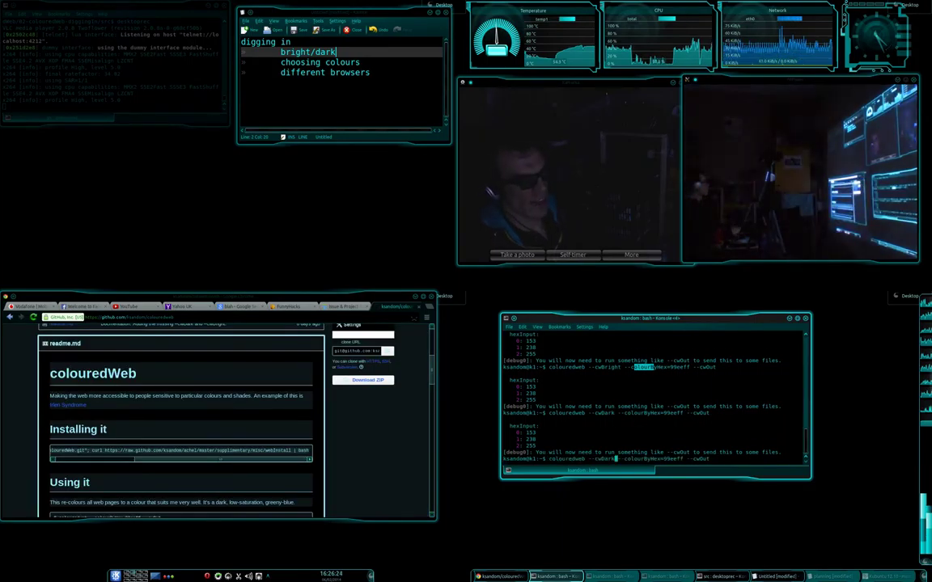
{"action": "key", "text": "BackSpace"}
{"action": "key", "text": "BackSpace"}
{"action": "key", "text": "BackSpace"}
{"action": "key", "text": "BackSpace"}
{"action": "key", "text": "BackSpace"}
{"action": "key", "text": "BackSpace"}
{"action": "key", "text": "BackSpace"}
{"action": "key", "text": "BackSpace"}
{"action": "key", "text": "Return"}
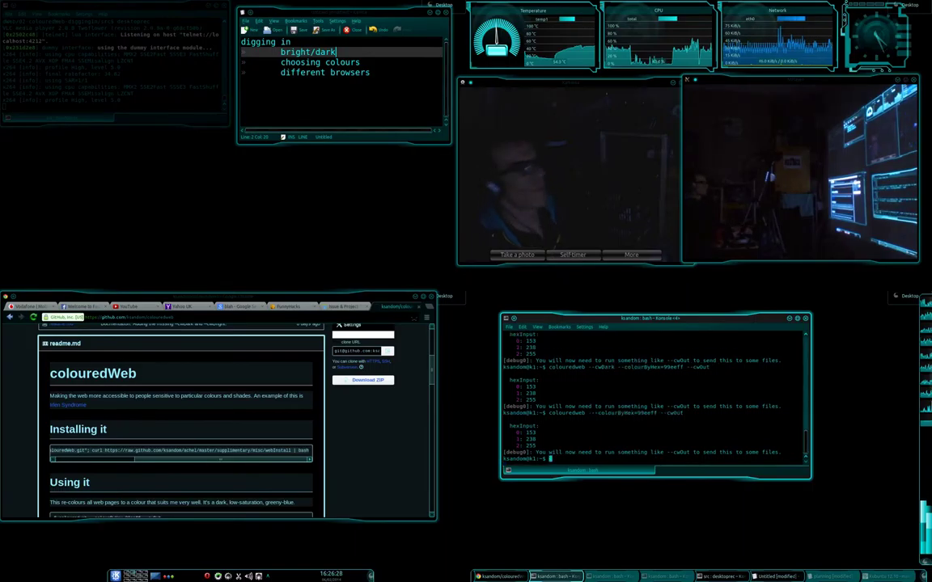
Step: Change the hex colour in the colouredweb command to ffff00 and run it
{"action": "key", "text": "Up"}
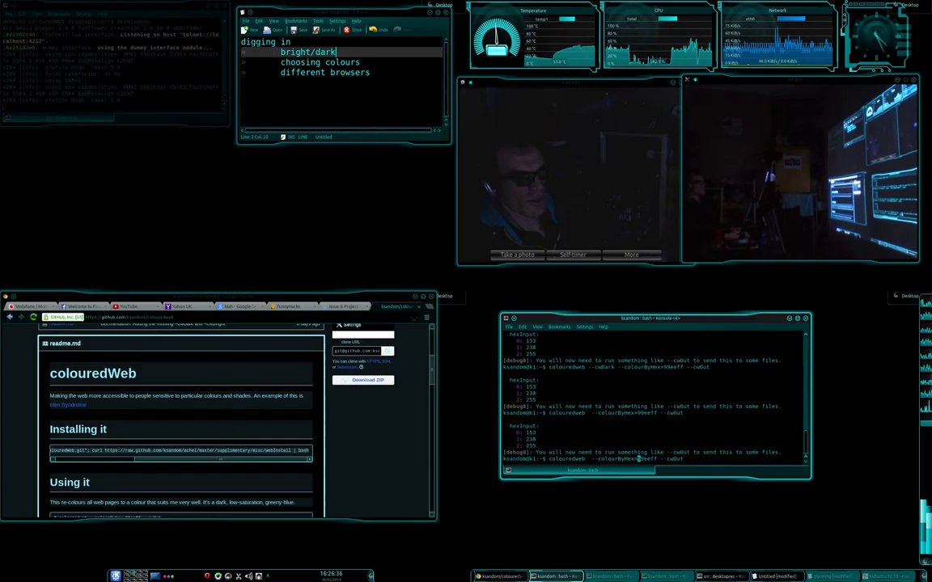
{"action": "key", "text": "Right"}
{"action": "key", "text": "Right"}
{"action": "key", "text": "Right"}
{"action": "key", "text": "Right"}
{"action": "key", "text": "Right"}
{"action": "key", "text": "Right"}
{"action": "key", "text": "BackSpace"}
{"action": "key", "text": "BackSpace"}
{"action": "key", "text": "BackSpace"}
{"action": "key", "text": "BackSpace"}
{"action": "key", "text": "BackSpace"}
{"action": "key", "text": "BackSpace"}
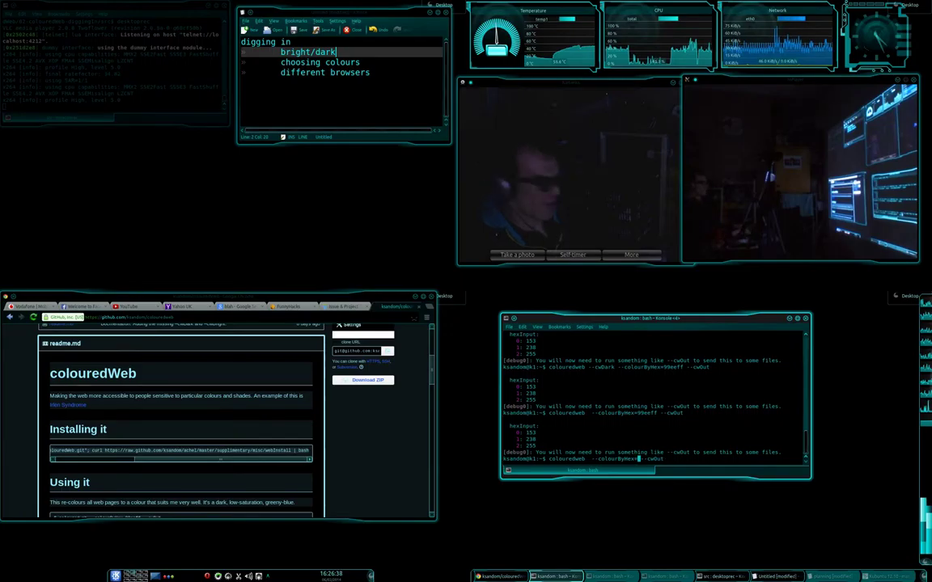
{"action": "type", "text": "ffff00"}
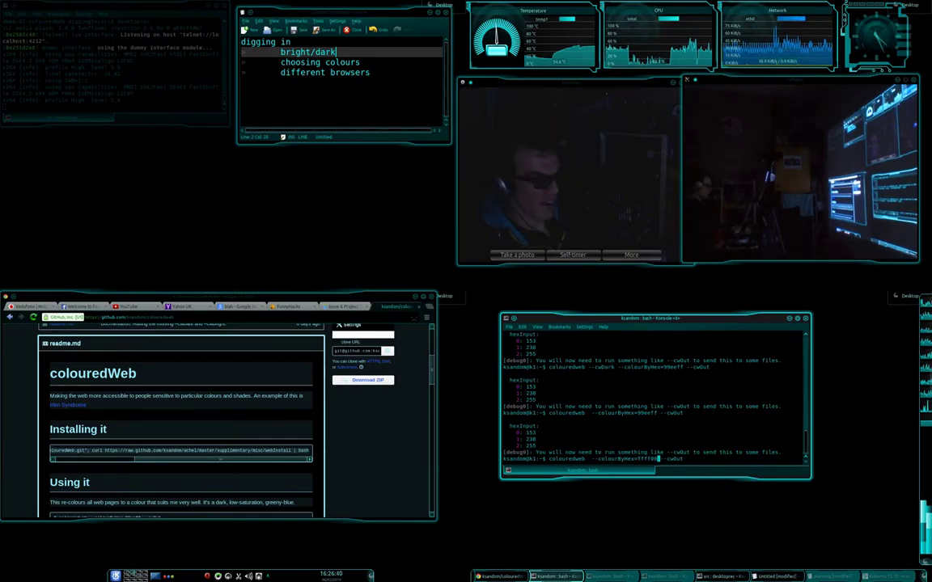
{"action": "key", "text": "Return"}
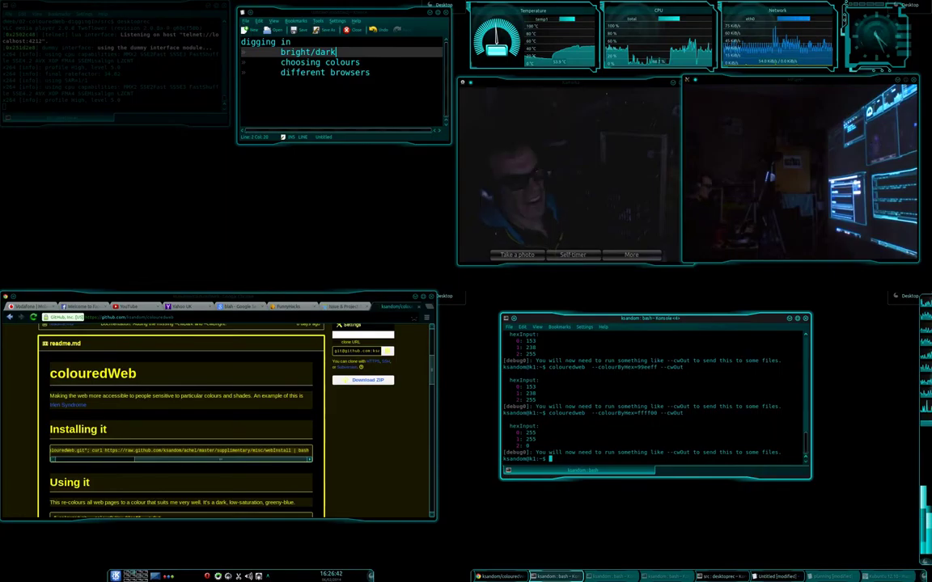
Step: Rerun the earlier colouredweb command with --colourByHex=99eeff --cwOut
{"action": "key", "text": "Up"}
{"action": "key", "text": "Up"}
{"action": "key", "text": "Return"}
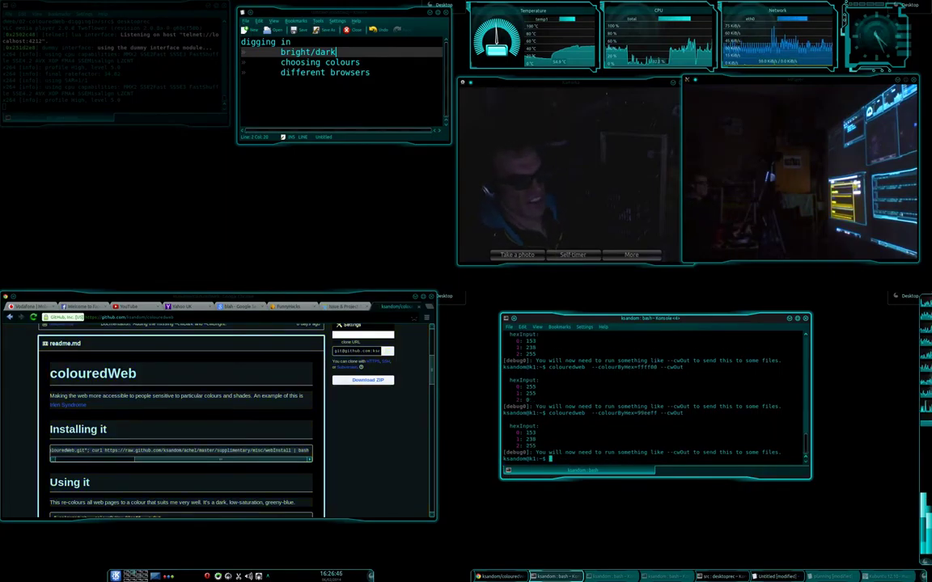
Step: Switch to Chrome, search for "css color picker" in a new tab and open the W3Schools HTML Color Picker
{"action": "key", "text": "alt+Tab"}
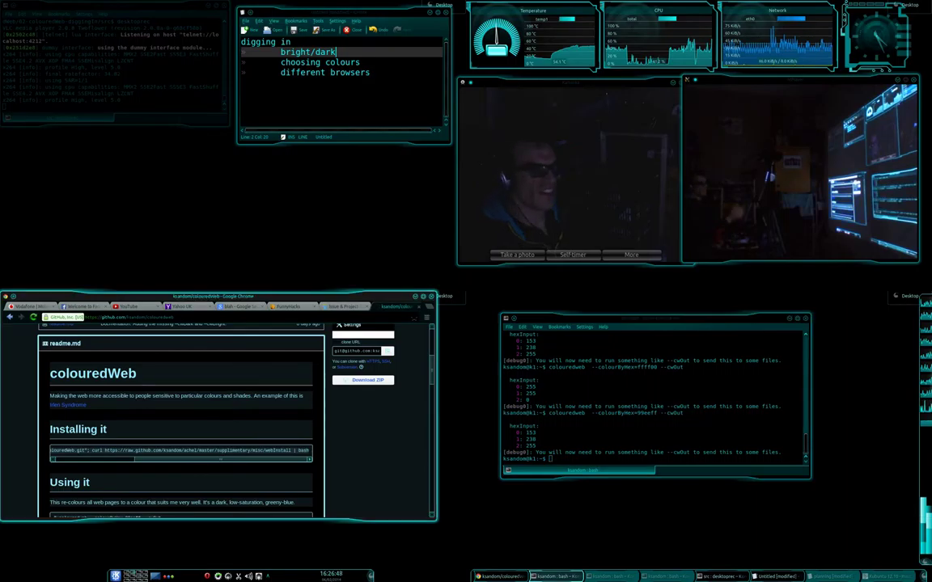
{"action": "key", "text": "ctrl+t"}
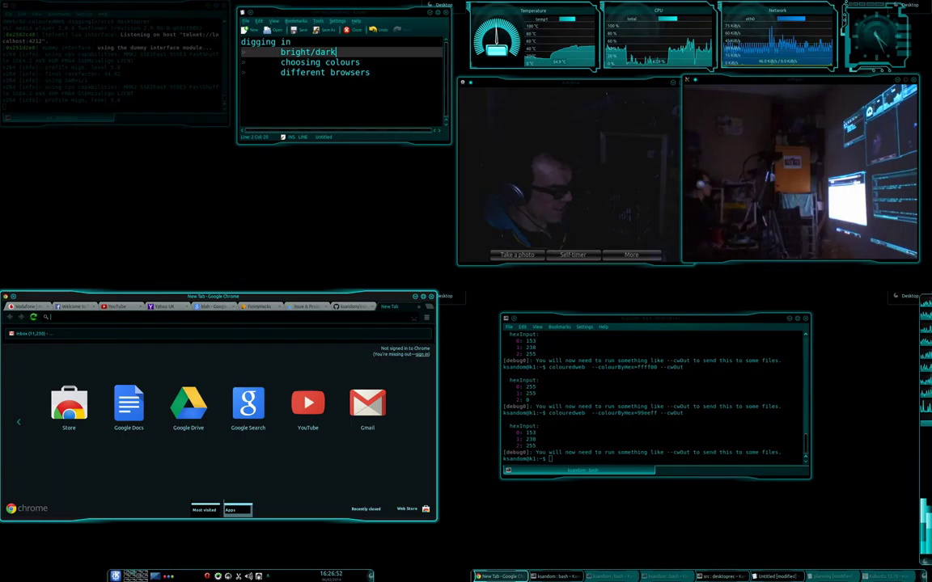
{"action": "type", "text": "css"}
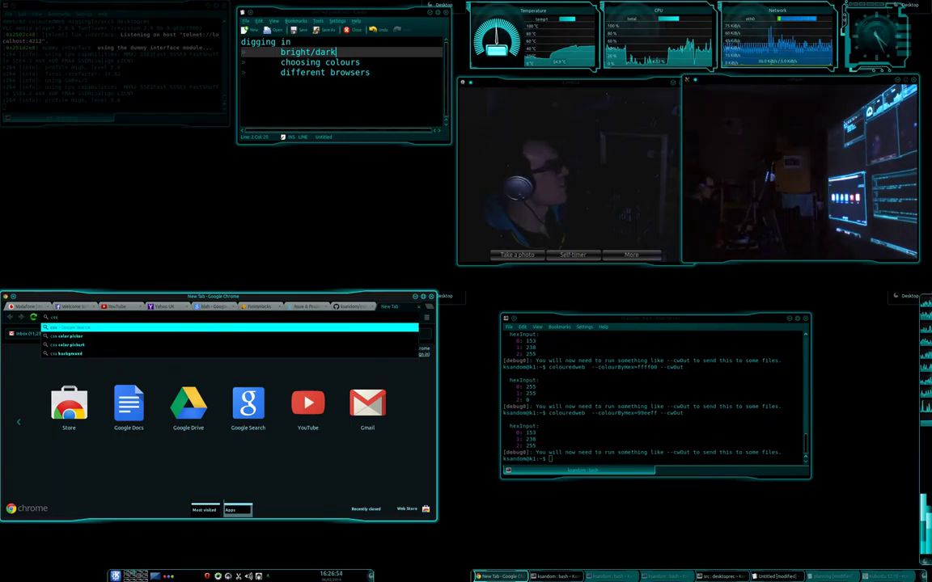
{"action": "key", "text": "Down"}
{"action": "key", "text": "Return"}
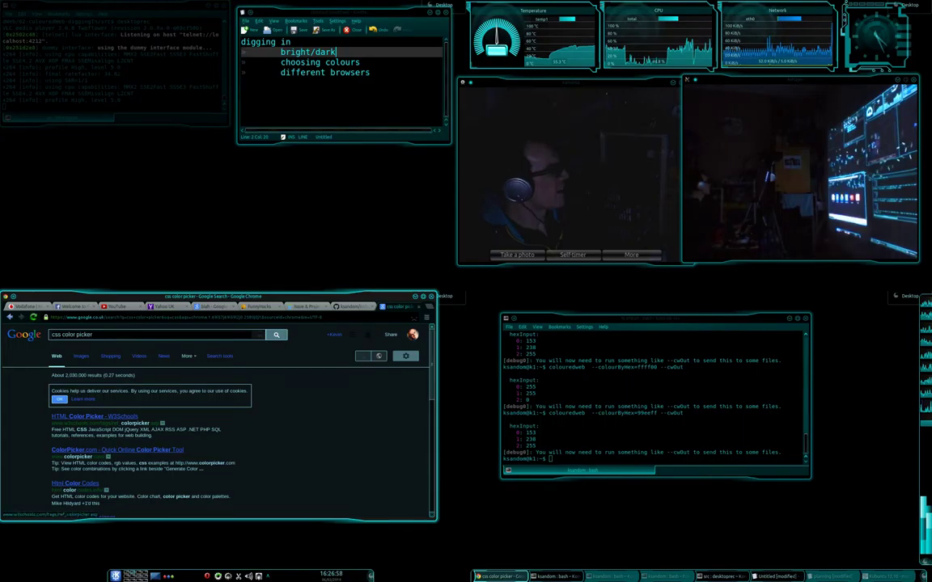
{"action": "left_click", "coordinate": [95, 416]}
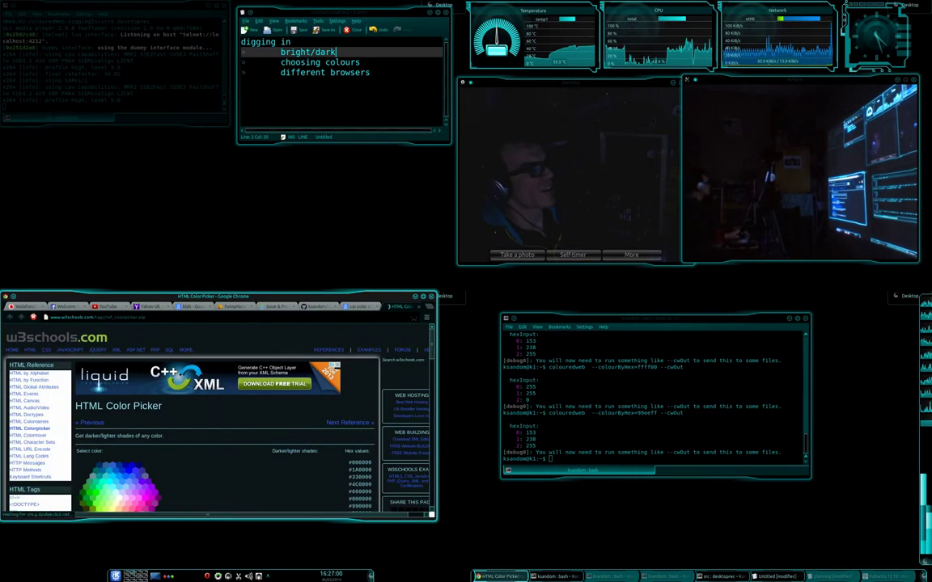
Step: Pick the green colour #00CC99 in the colour hexagon and copy its hex digits without the hash sign
{"action": "scroll", "coordinate": [128, 428], "scroll_direction": "down", "scroll_amount": 3}
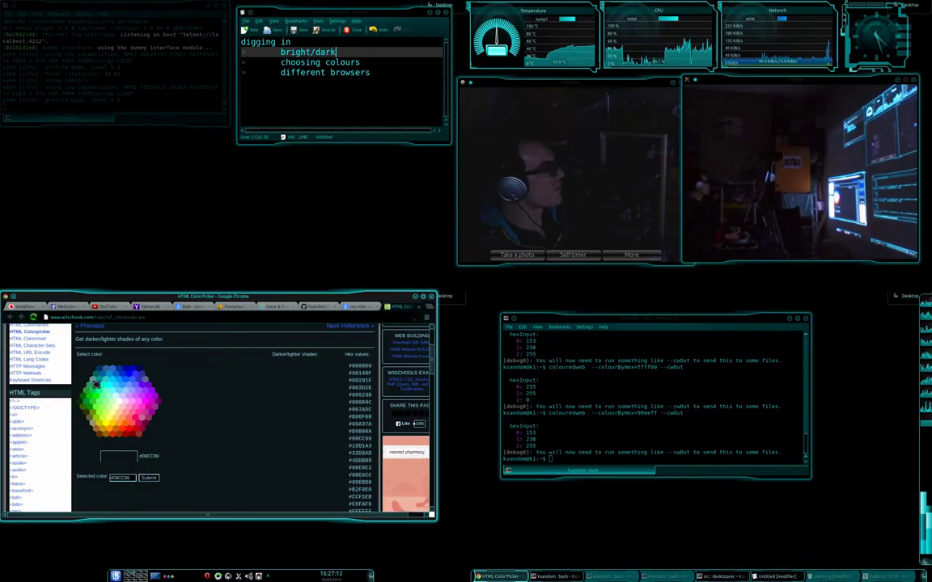
{"action": "left_click", "coordinate": [96, 384]}
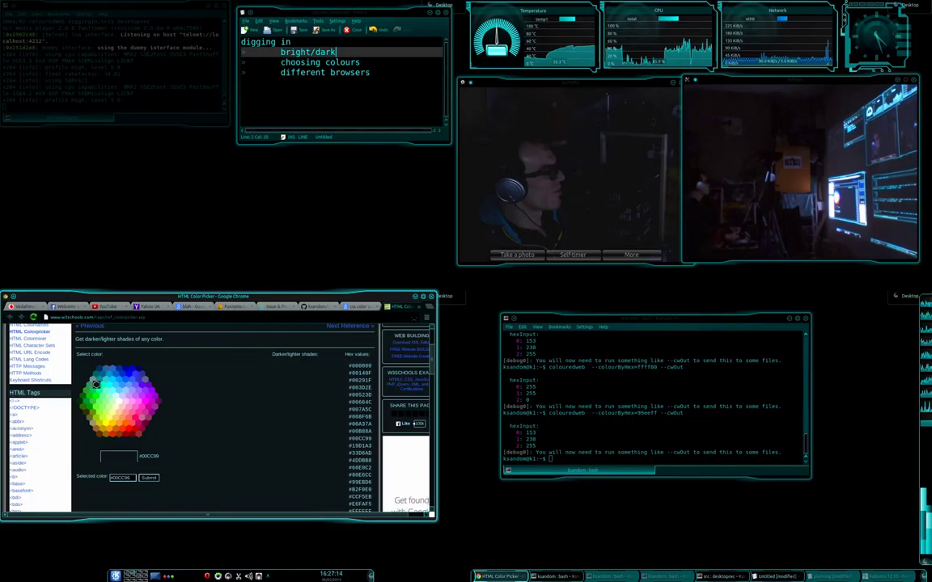
{"action": "left_click_drag", "start_coordinate": [118, 478], "coordinate": [130, 478]}
{"action": "key", "text": "ctrl+c"}
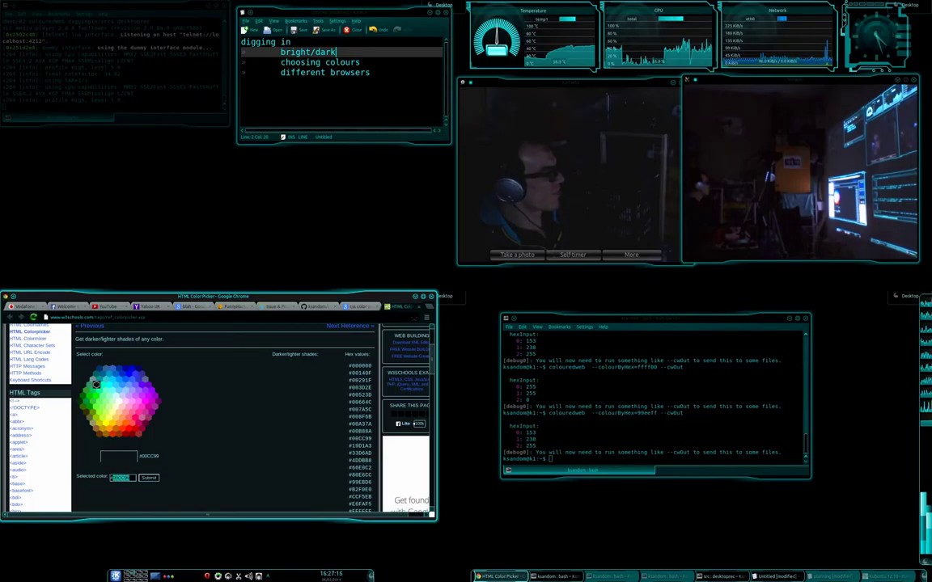
Step: Switch back to the terminal, replace the hex value in the last colouredweb command with the copied 00CC99 and run it
{"action": "key", "text": "alt+Tab"}
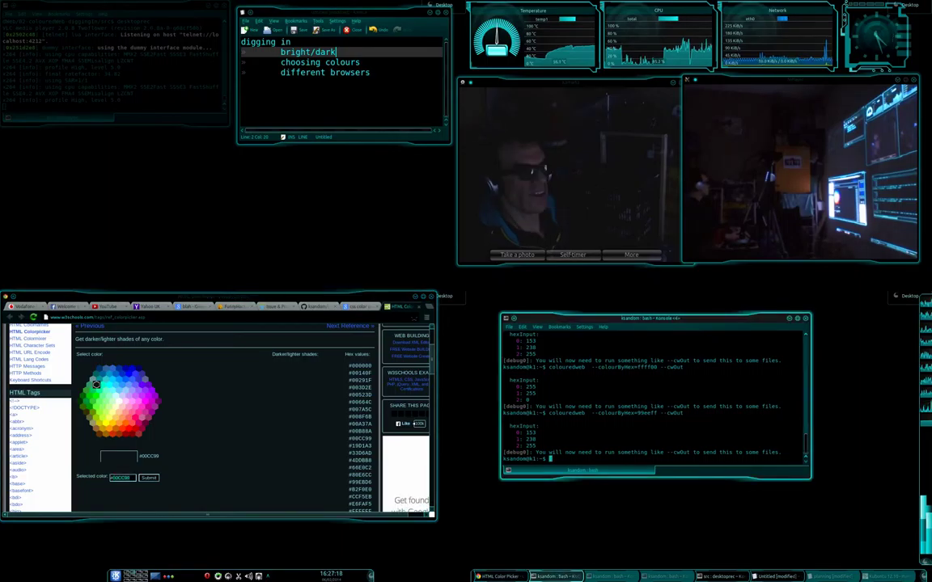
{"action": "key", "text": "Up"}
{"action": "key", "text": "Left"}
{"action": "key", "text": "Left"}
{"action": "key", "text": "Left"}
{"action": "key", "text": "Left"}
{"action": "key", "text": "Left"}
{"action": "key", "text": "Left"}
{"action": "key", "text": "Left"}
{"action": "key", "text": "Left"}
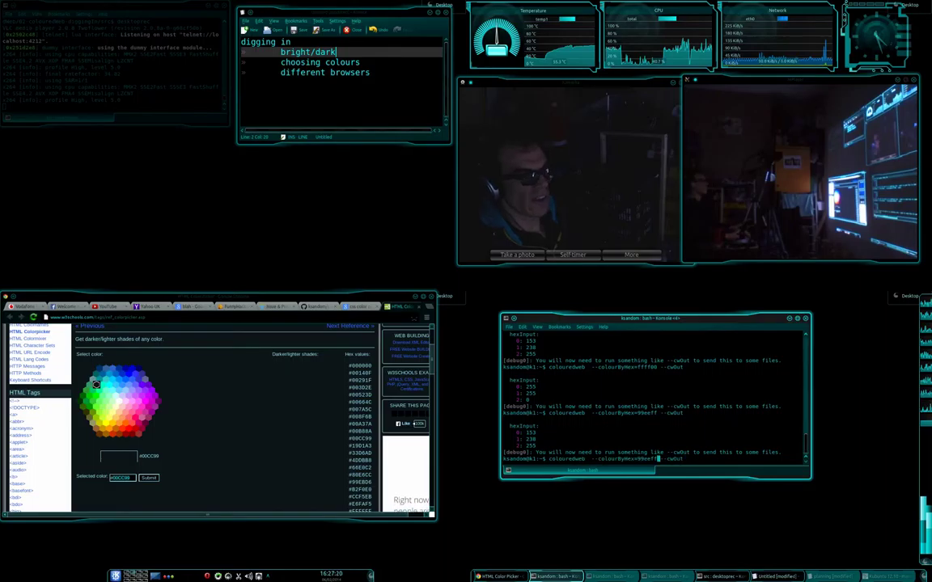
{"action": "key", "text": "BackSpace"}
{"action": "key", "text": "BackSpace"}
{"action": "key", "text": "BackSpace"}
{"action": "key", "text": "BackSpace"}
{"action": "key", "text": "BackSpace"}
{"action": "key", "text": "BackSpace"}
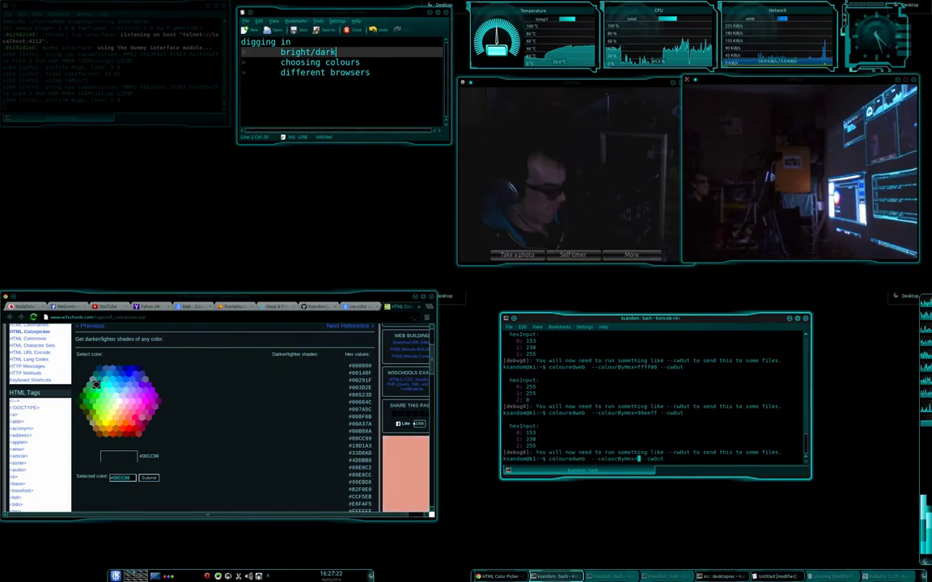
{"action": "key", "text": "ctrl+shift+v"}
{"action": "key", "text": "Return"}
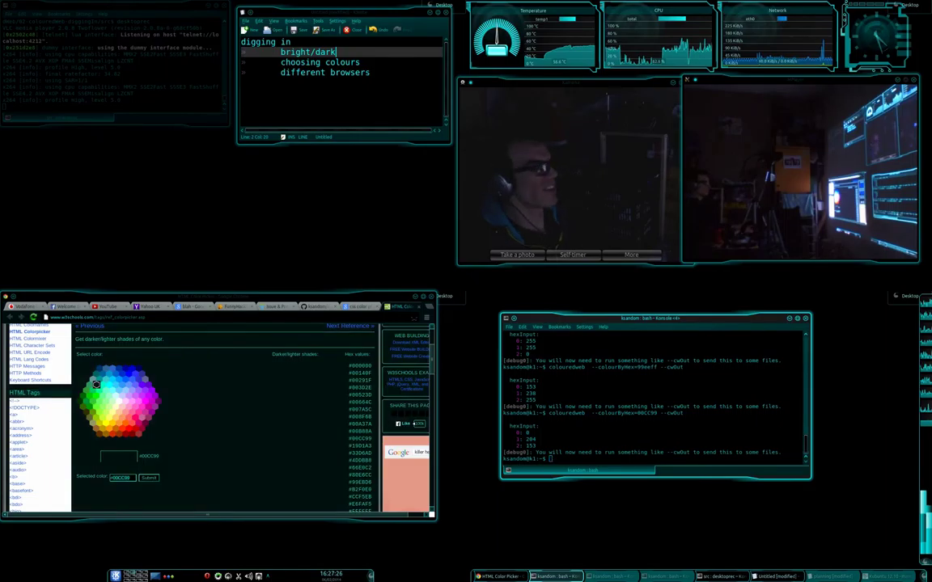
Step: Look through the open Chrome tabs to examine how the new colour appears on different sites, ending on the colouredWeb GitHub page
{"action": "left_click", "coordinate": [359, 308]}
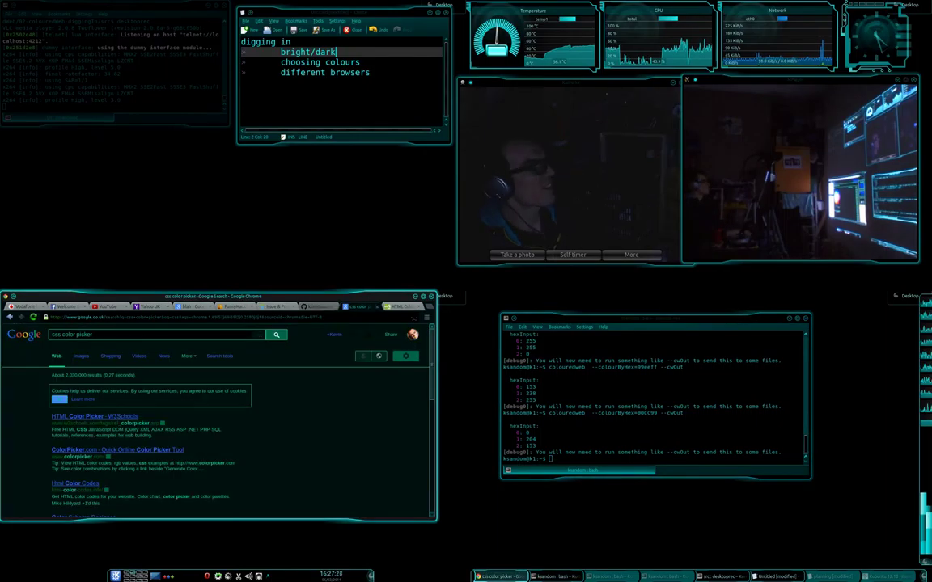
{"action": "left_click", "coordinate": [317, 307]}
{"action": "left_click", "coordinate": [276, 307]}
{"action": "left_click", "coordinate": [235, 307]}
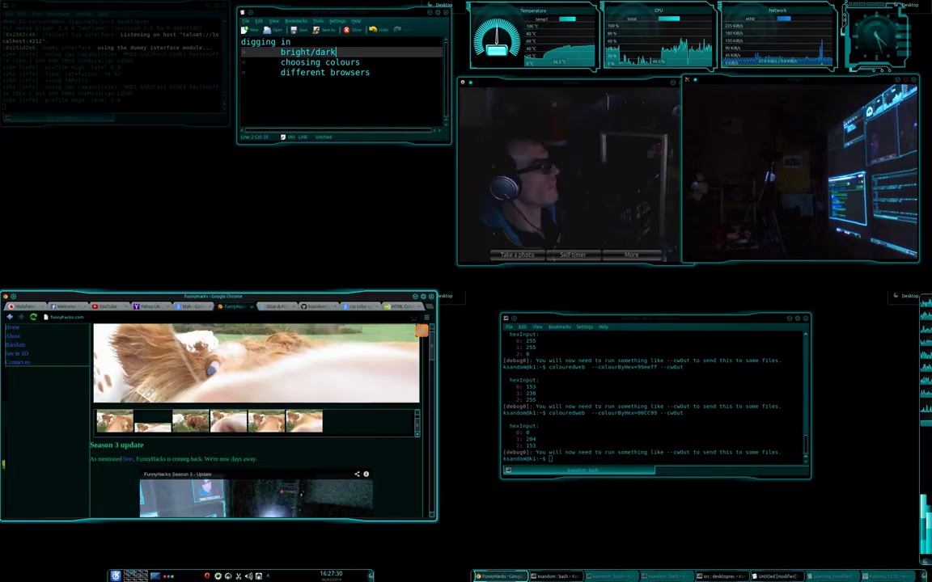
{"action": "left_click", "coordinate": [193, 307]}
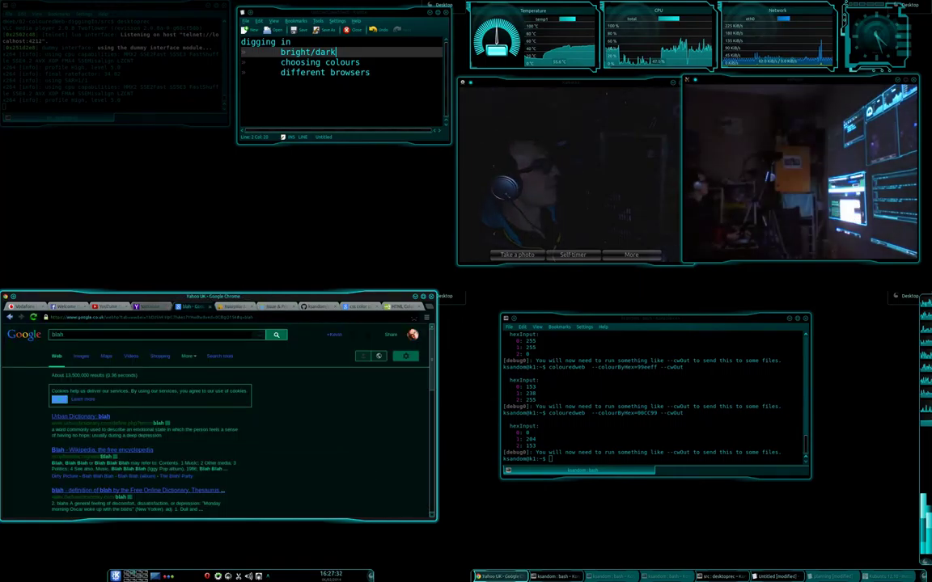
{"action": "key", "text": "ctrl+Page_Up"}
{"action": "key", "text": "ctrl+Page_Up"}
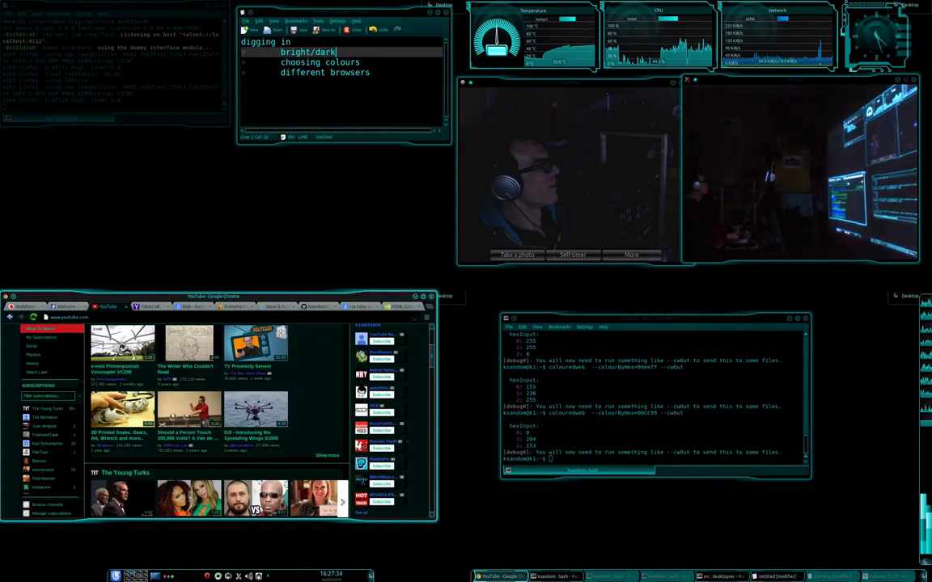
{"action": "left_click", "coordinate": [317, 307]}
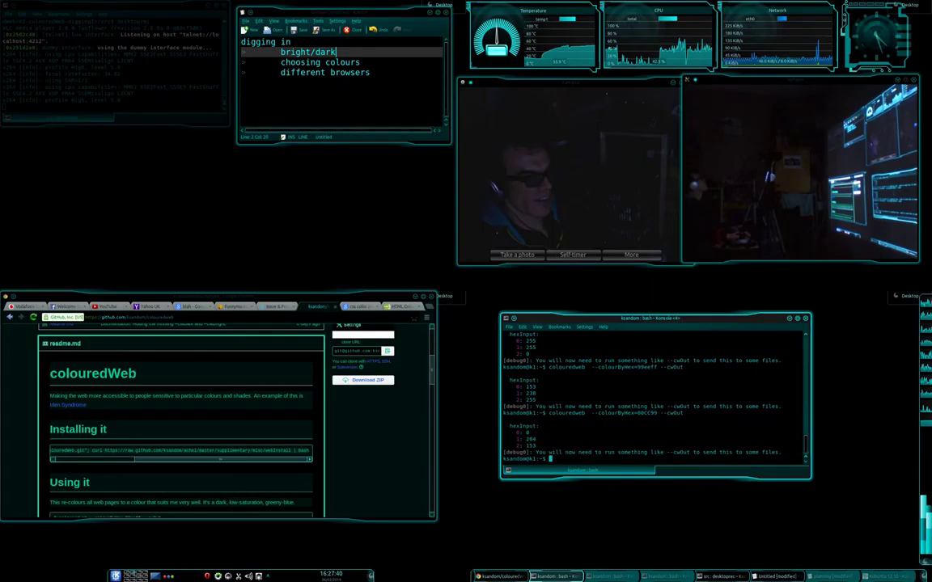
Step: Run colouredweb with only the --cwOut option and highlight Custom.css in the listed Chrome stylesheet path
{"action": "key", "text": "Up"}
{"action": "key", "text": "Return"}
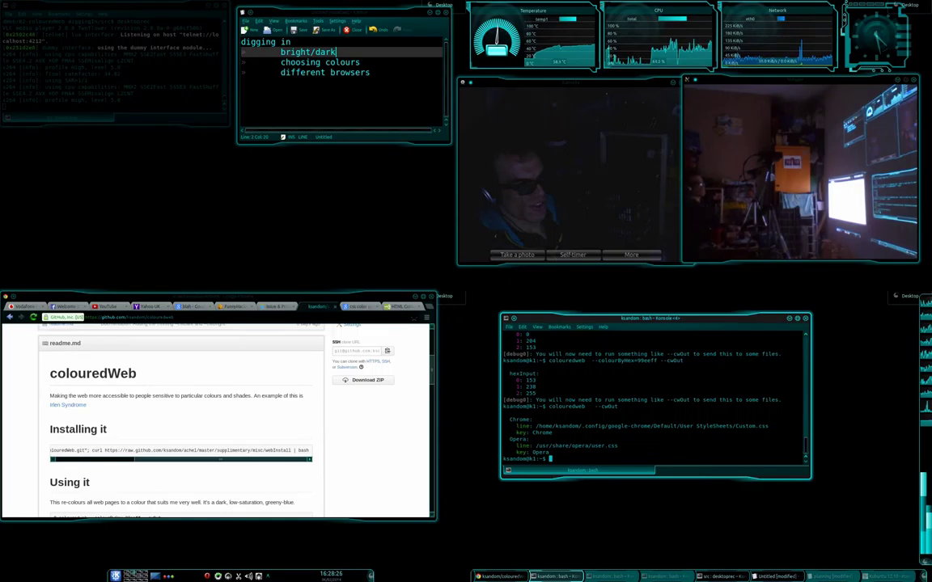
{"action": "left_click_drag", "start_coordinate": [737, 425], "coordinate": [766, 426]}
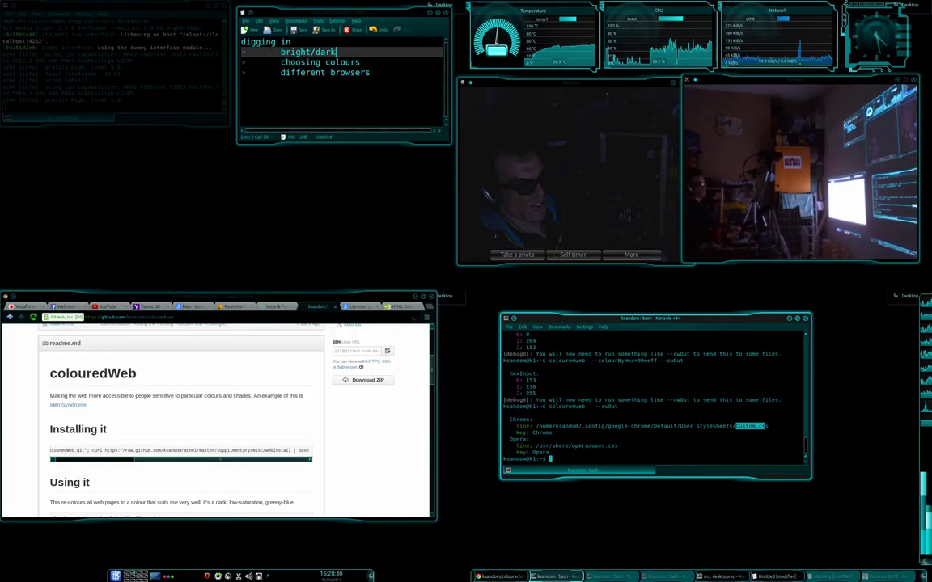
Step: Rerun the earlier colouredweb command with --colourByHex=99eeff and --cwOut
{"action": "key", "text": "Up"}
{"action": "key", "text": "Up"}
{"action": "key", "text": "Return"}
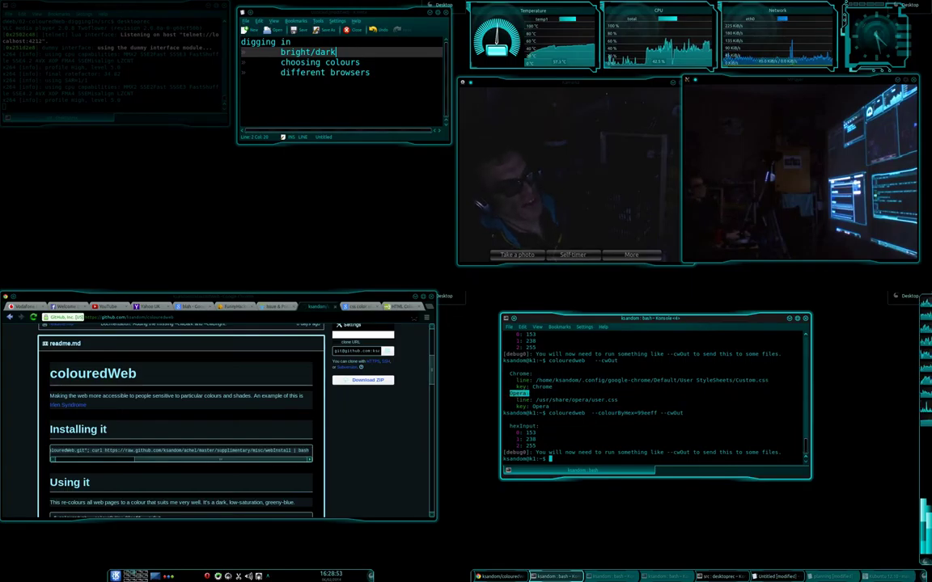
Step: Highlight user.css in the Opera path and Custom.css in the Chrome path, followed by each browser's whole output entry, and clear the selection
{"action": "left_click_drag", "start_coordinate": [592, 400], "coordinate": [617, 401]}
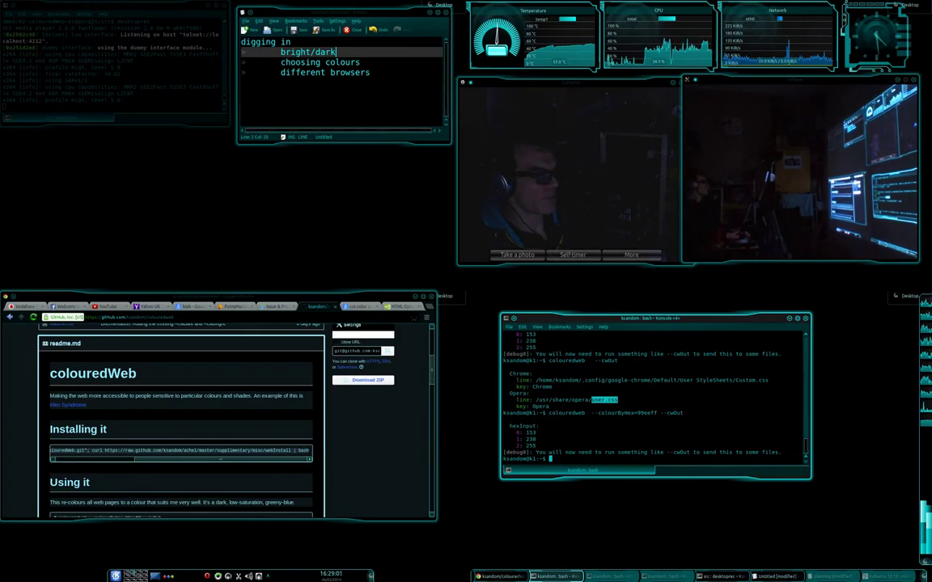
{"action": "double_click", "coordinate": [752, 380]}
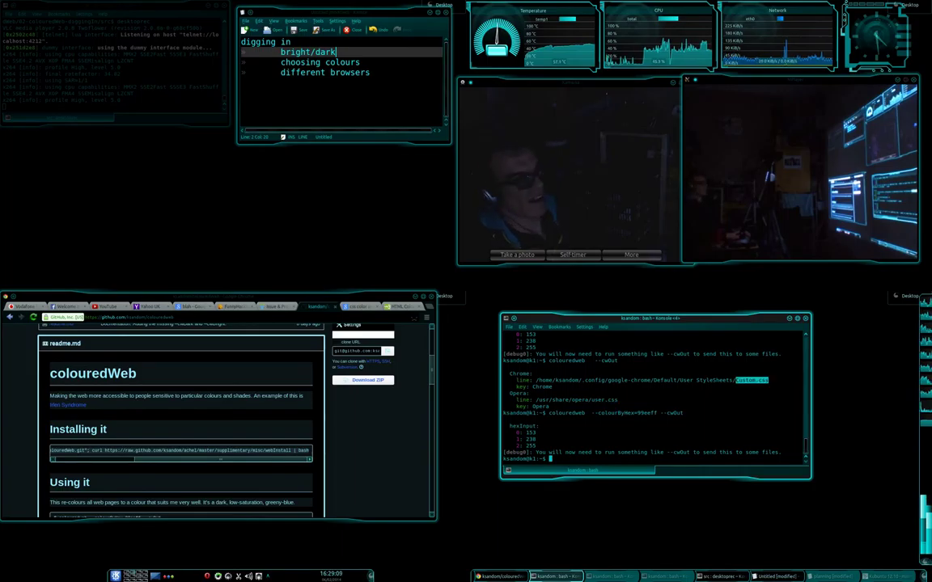
{"action": "left_click_drag", "start_coordinate": [552, 388], "coordinate": [513, 374]}
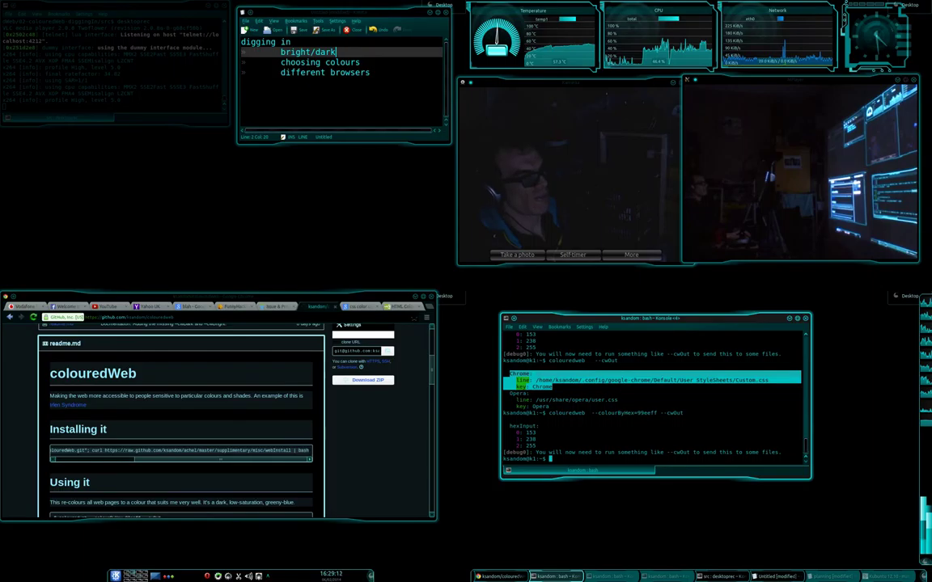
{"action": "left_click", "coordinate": [518, 377]}
{"action": "left_click_drag", "start_coordinate": [549, 407], "coordinate": [503, 394]}
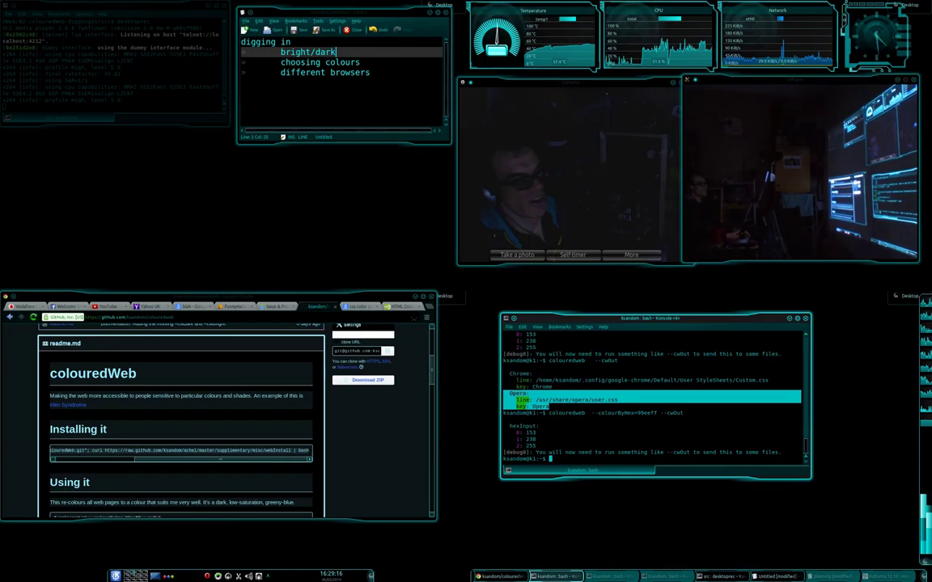
{"action": "left_click", "coordinate": [505, 393]}
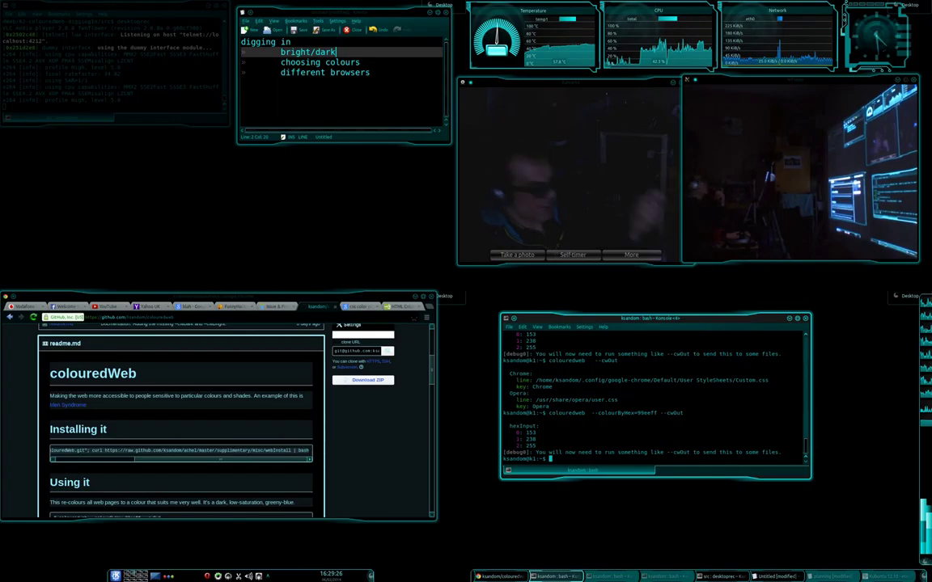
Step: Launch Firefox over the Chrome window to examine how its start page is coloured, and quit it
{"action": "key", "text": "alt+F2"}
{"action": "type", "text": "firefox"}
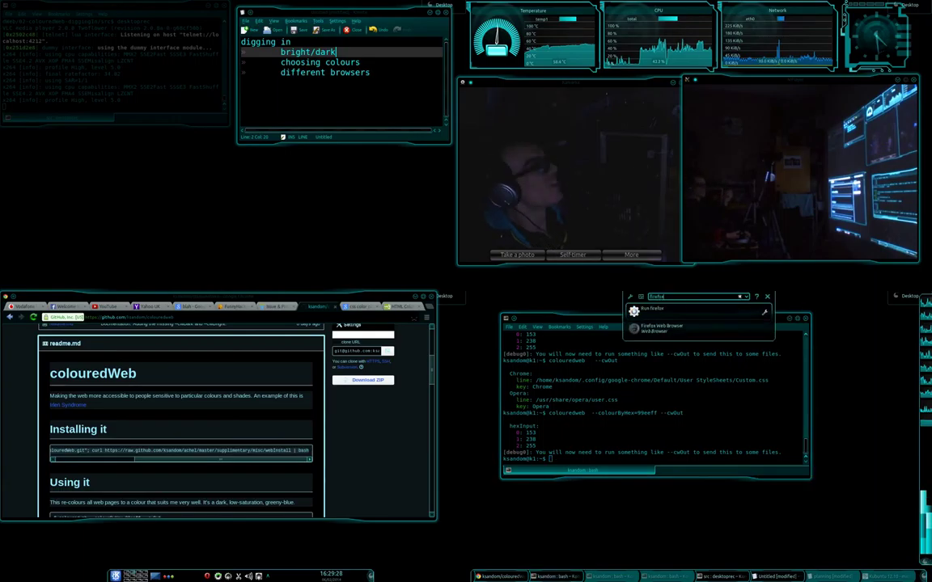
{"action": "key", "text": "Return"}
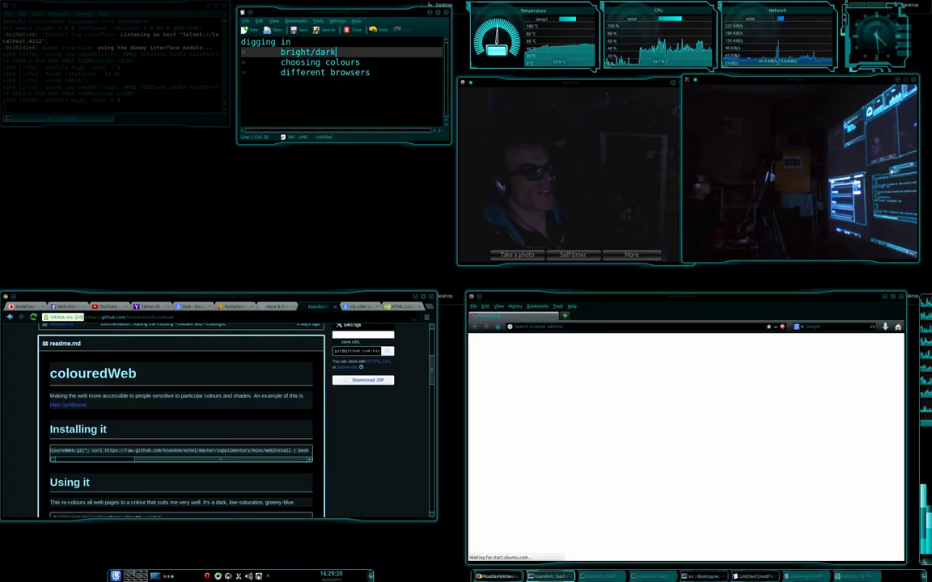
{"action": "left_click_drag", "start_coordinate": [647, 296], "coordinate": [215, 289]}
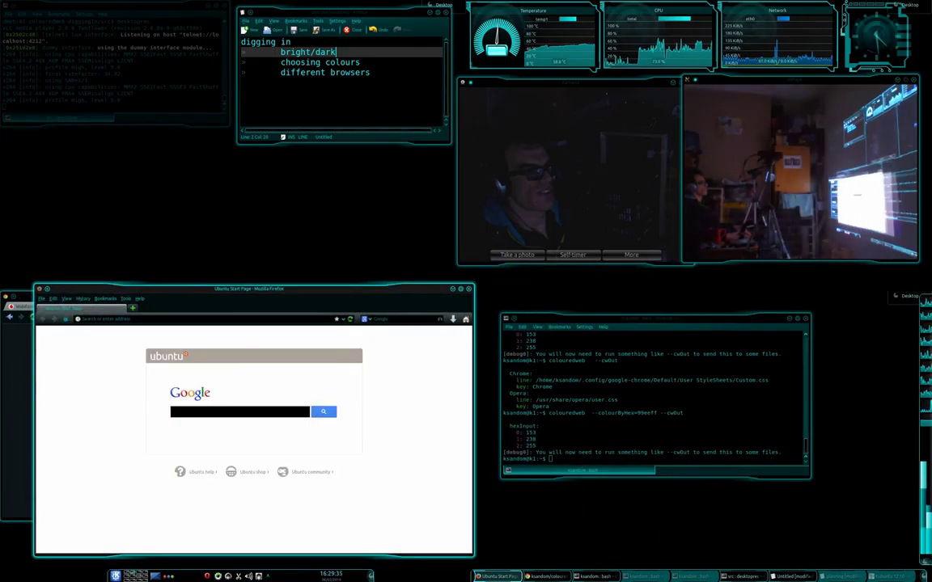
{"action": "key", "text": "alt+f"}
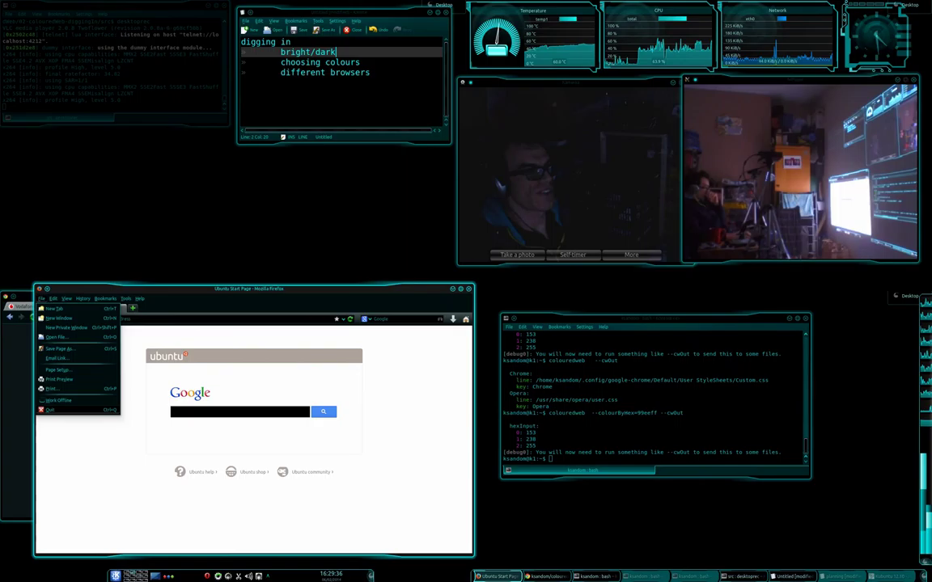
{"action": "key", "text": "q"}
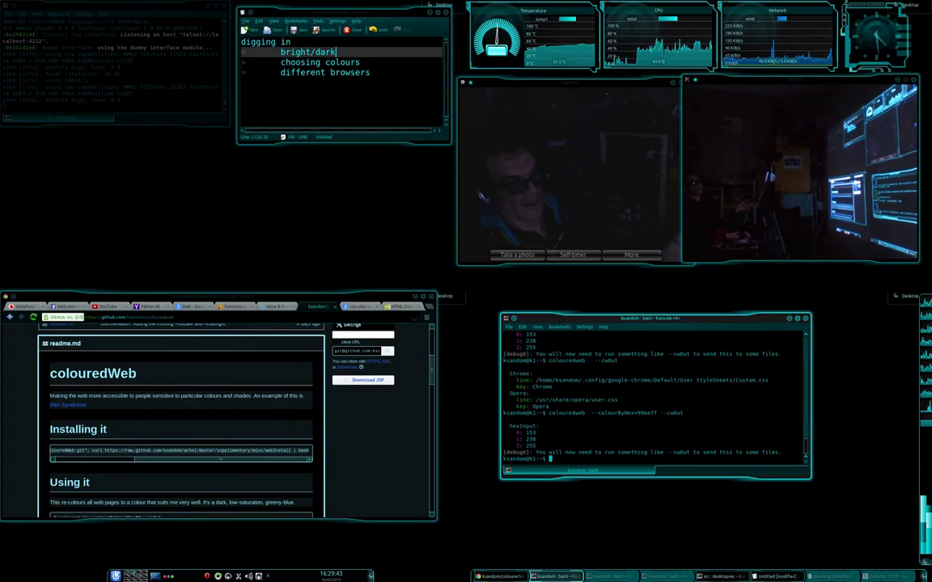
Step: Launch the rekonq browser, place it over the Chrome window to examine its favourites page, and close it
{"action": "key", "text": "alt+Tab"}
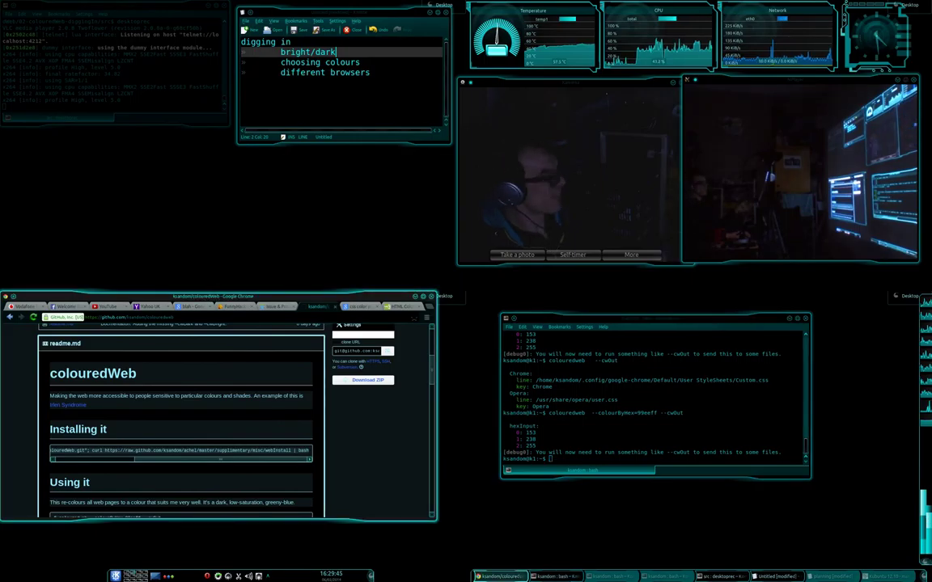
{"action": "key", "text": "alt+F2"}
{"action": "type", "text": "rekonq"}
{"action": "key", "text": "Return"}
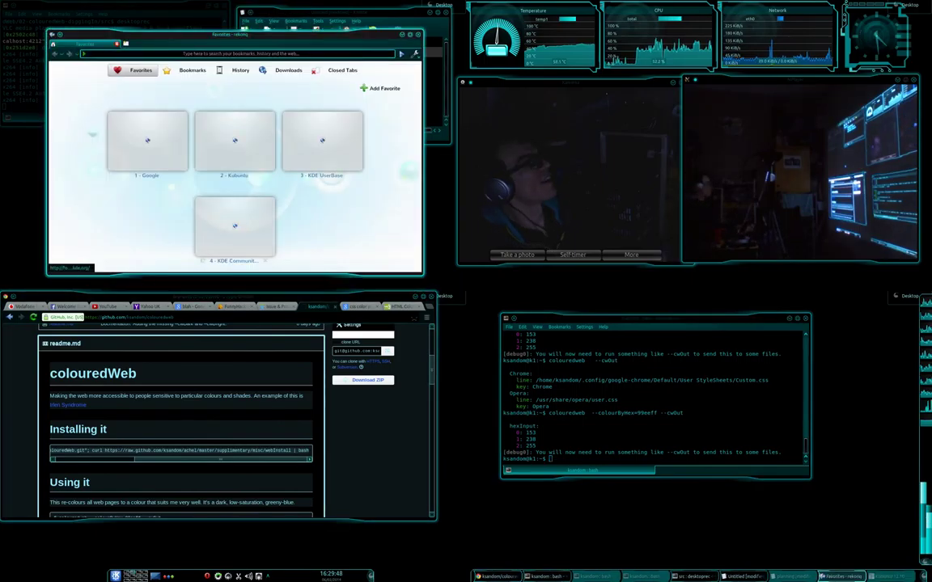
{"action": "left_click_drag", "start_coordinate": [322, 142], "coordinate": [327, 411]}
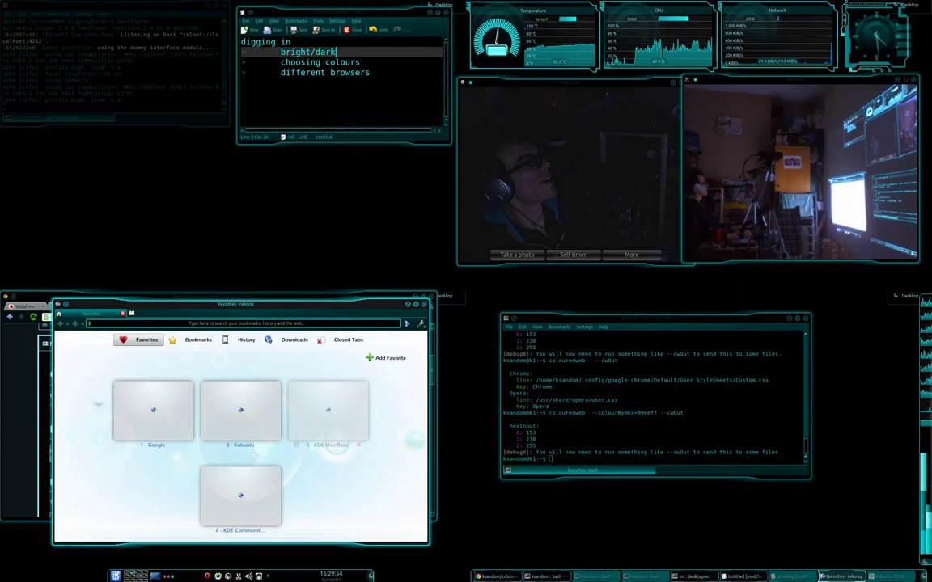
{"action": "key", "text": "alt+F4"}
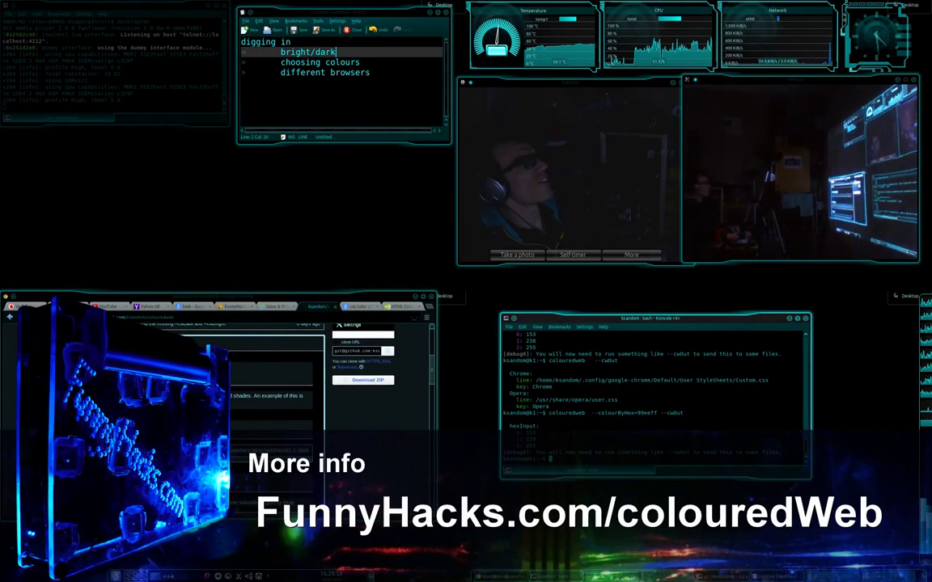